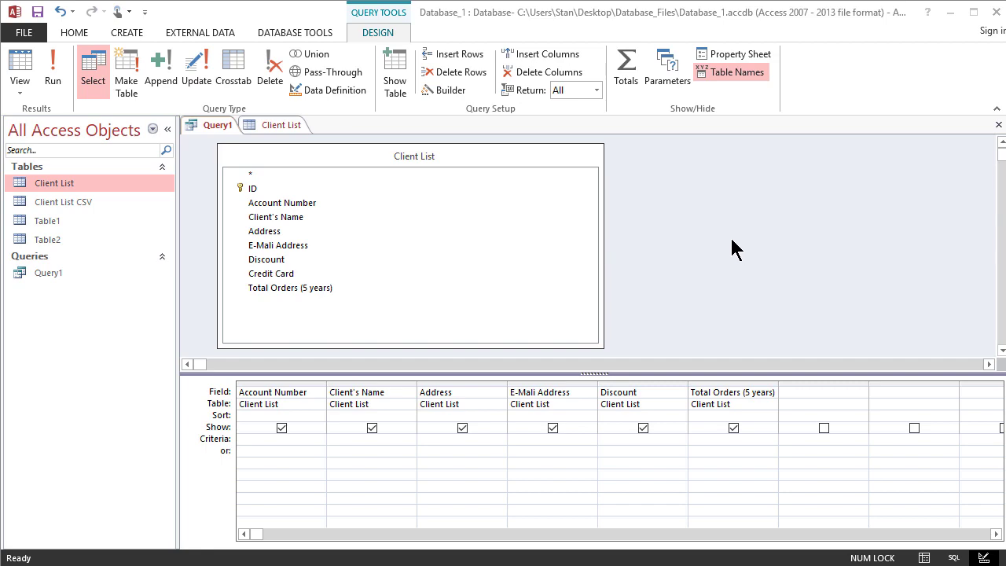
- Hide the Address, E-Mali Address and Discount fields from the query's output, running the query before and after the change
{"action": "left_click", "coordinate": [54, 74]}
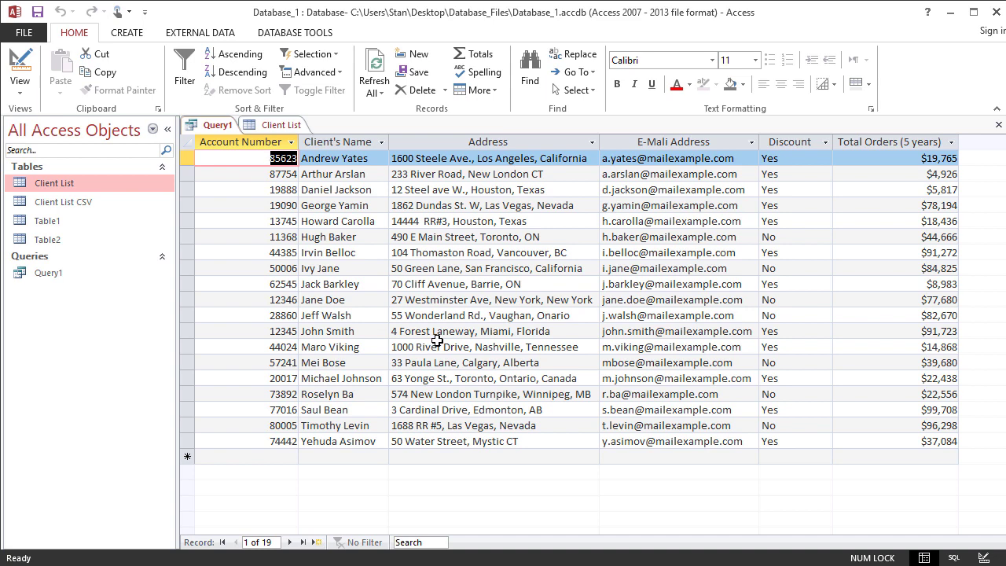
{"action": "left_click", "coordinate": [21, 60]}
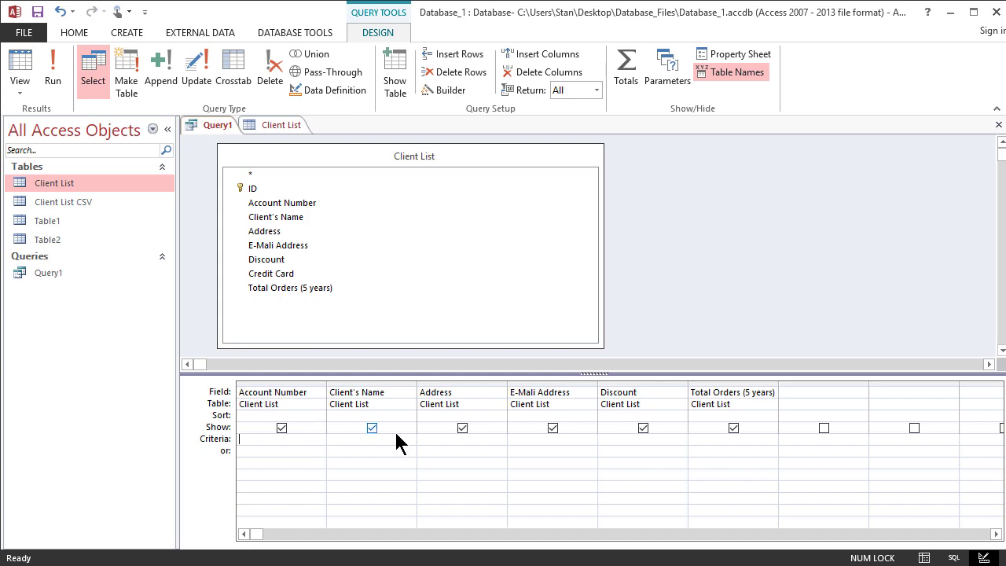
{"action": "left_click", "coordinate": [462, 428]}
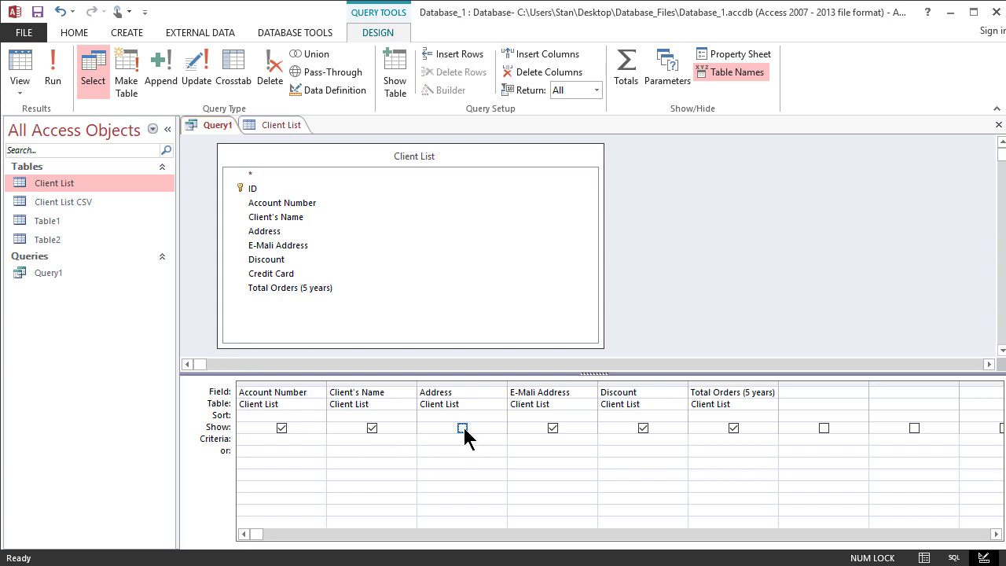
{"action": "left_click", "coordinate": [553, 428]}
{"action": "left_click", "coordinate": [643, 429]}
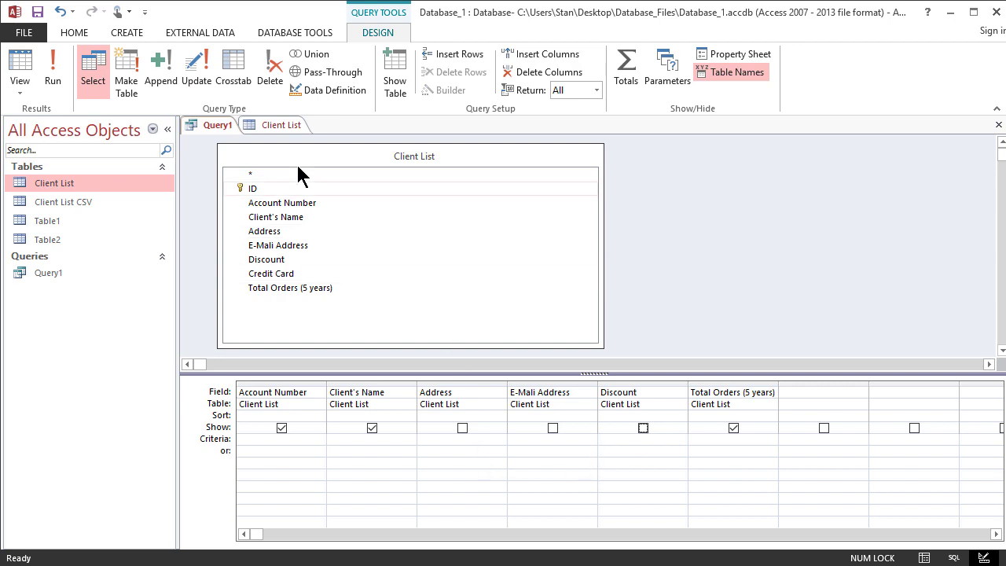
{"action": "left_click", "coordinate": [52, 79]}
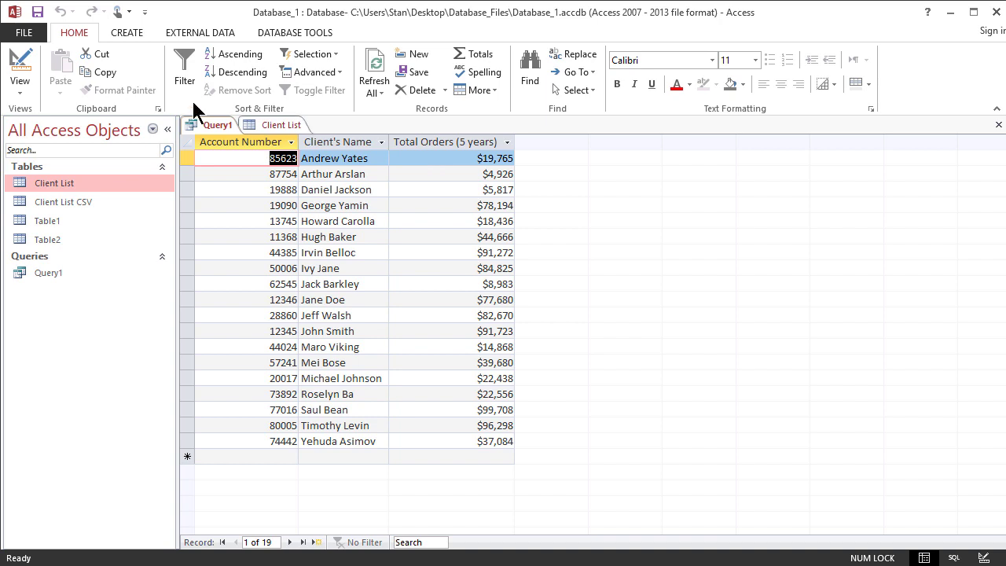
- Back in the query design, start a shown calculated field named EUR_Dollars in the first empty column and widen that column
{"action": "left_click", "coordinate": [20, 62]}
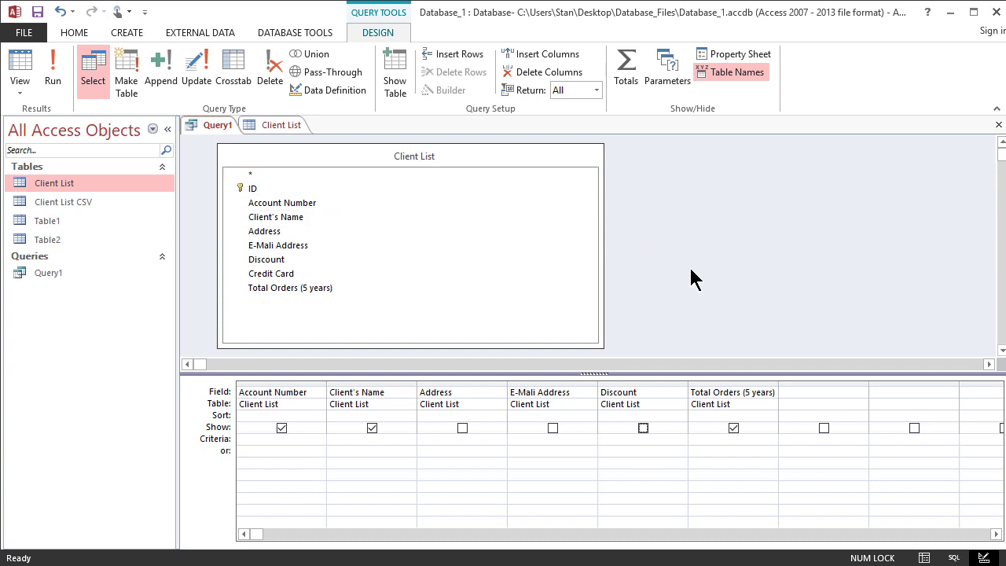
{"action": "left_click", "coordinate": [803, 392]}
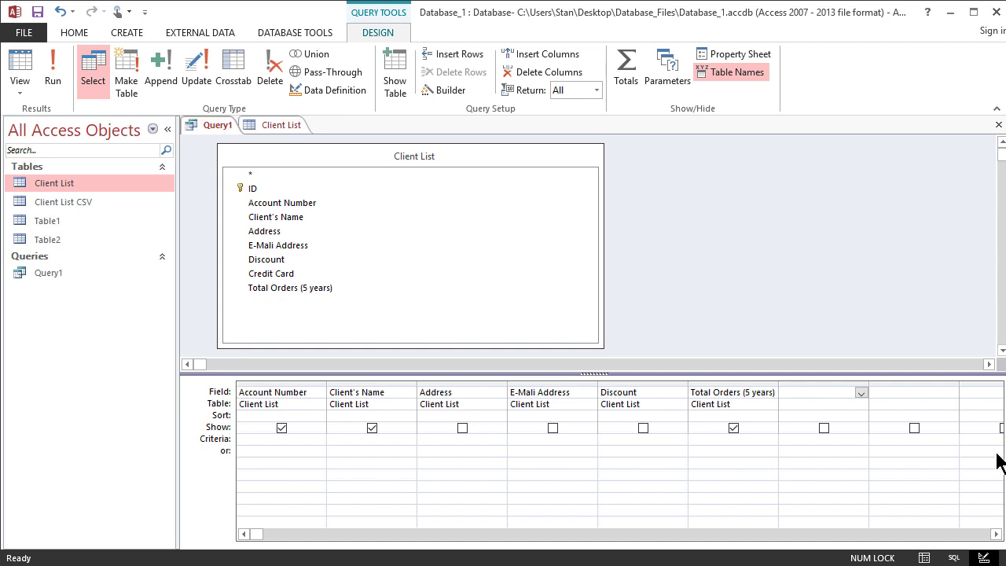
{"action": "left_click", "coordinate": [825, 427]}
{"action": "left_click", "coordinate": [805, 396]}
{"action": "type", "text": "EUR_Dollars"}
{"action": "type", "text": ":"}
{"action": "type", "text": "["}
{"action": "left_click_drag", "start_coordinate": [870, 383], "coordinate": [954, 387]}
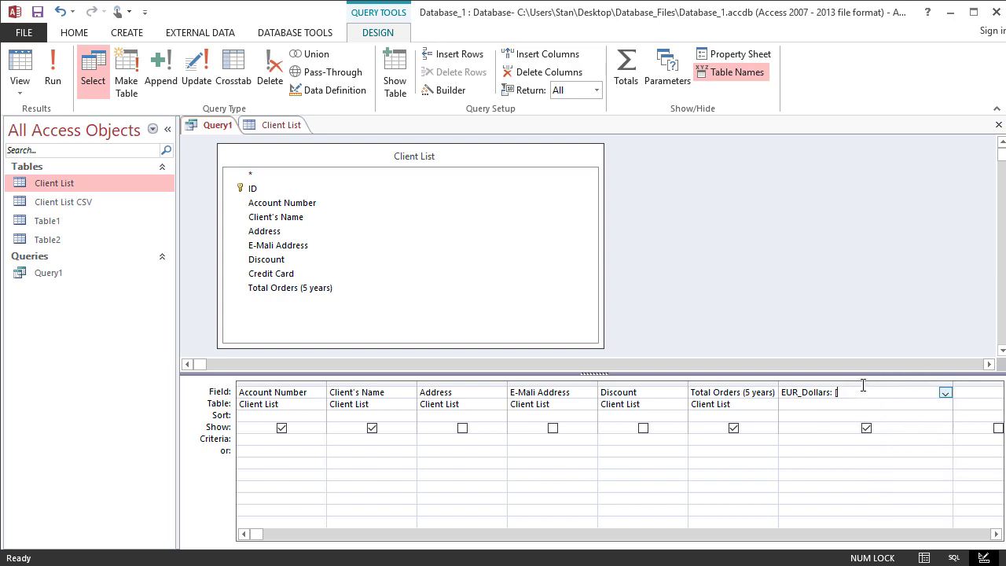
- In the Expression Builder, replace the opening bracket with the Total Orders (5 years) field and delete the «Expr» placeholder
{"action": "left_click", "coordinate": [445, 93]}
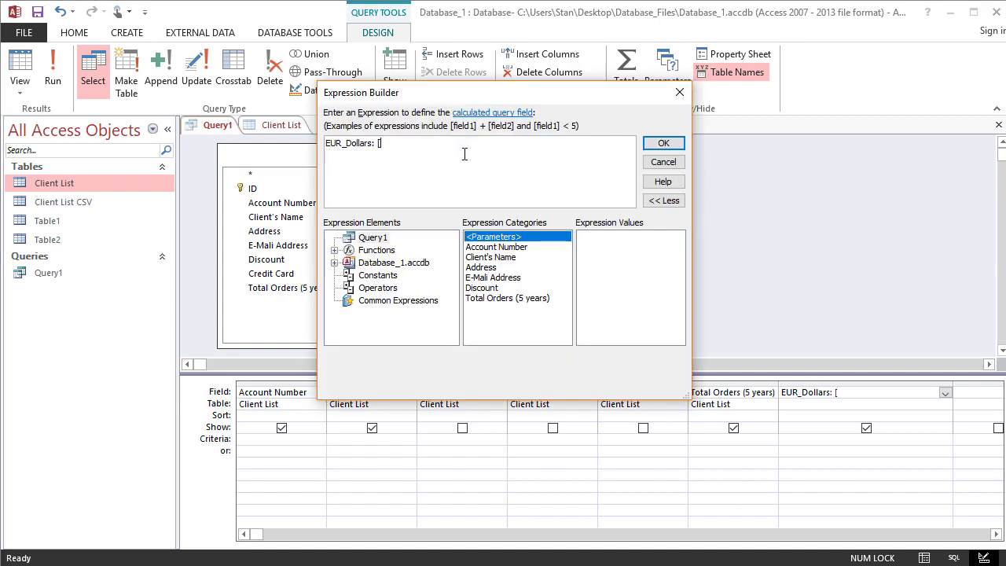
{"action": "left_click_drag", "start_coordinate": [530, 101], "coordinate": [634, 112]}
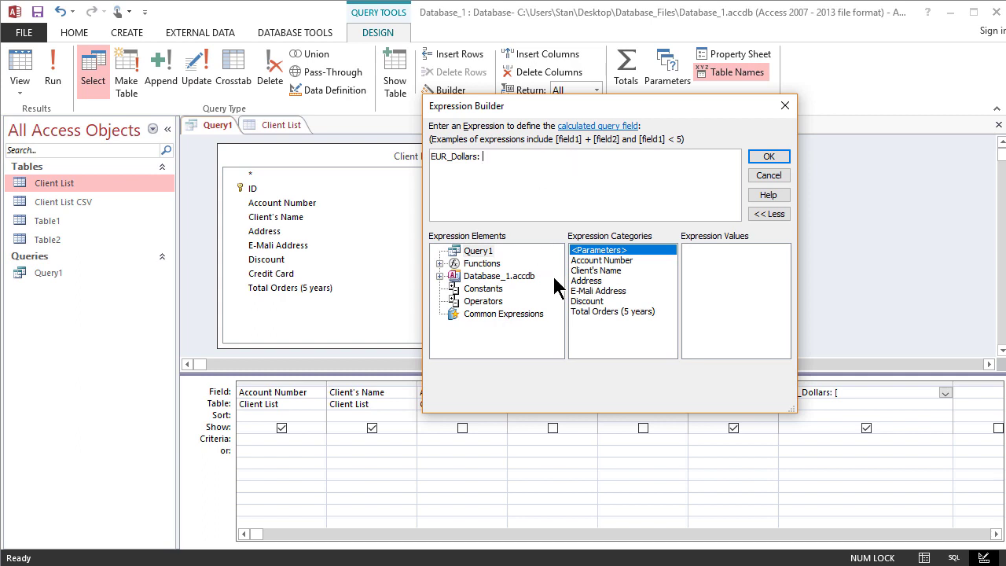
{"action": "double_click", "coordinate": [591, 312]}
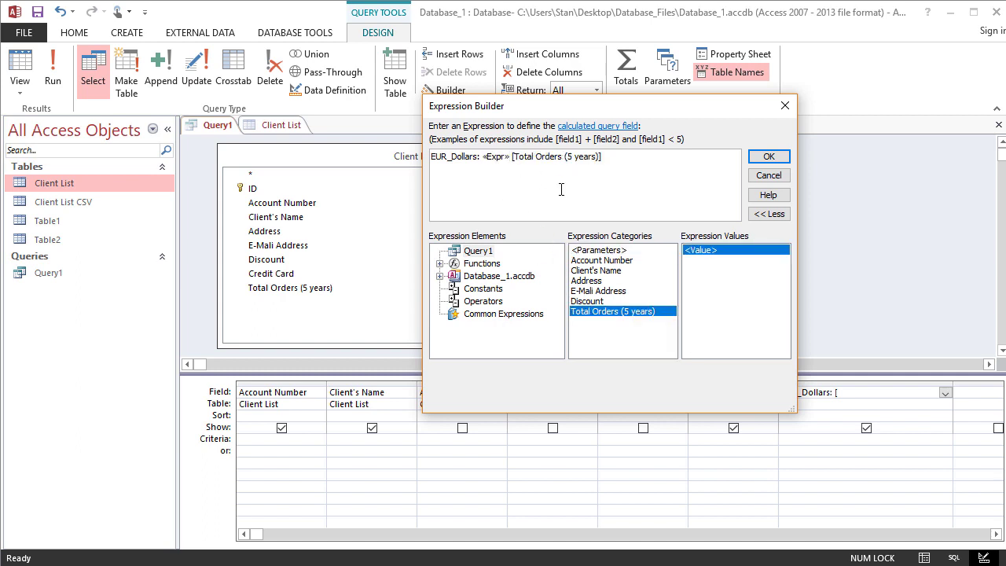
{"action": "left_click", "coordinate": [510, 157]}
{"action": "key", "text": "BackSpace"}
{"action": "key", "text": "BackSpace"}
{"action": "key", "text": "BackSpace"}
{"action": "key", "text": "BackSpace"}
{"action": "key", "text": "BackSpace"}
{"action": "key", "text": "BackSpace"}
{"action": "key", "text": "BackSpace"}
{"action": "key", "text": "BackSpace"}
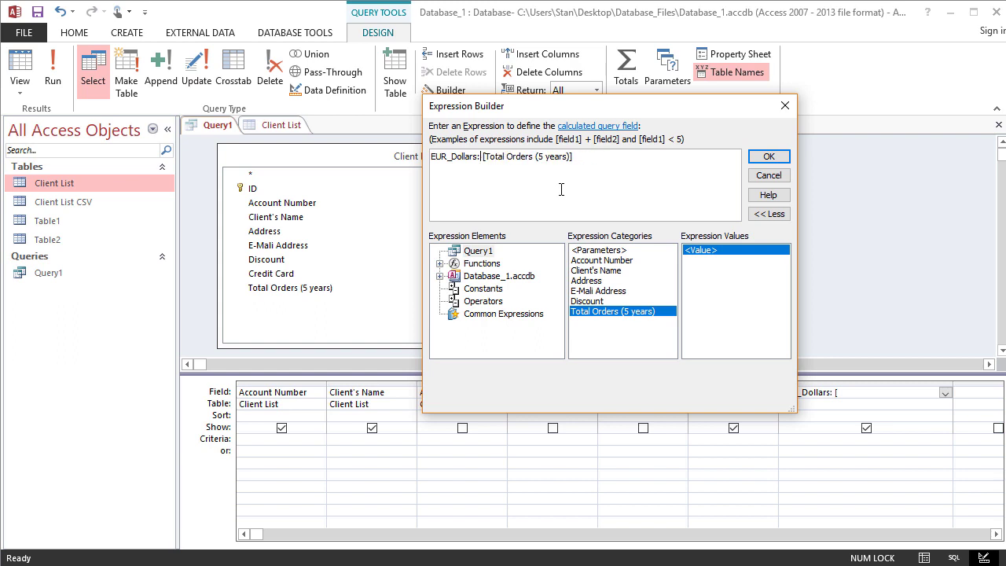
- Multiply the Total Orders (5 years) field by 1.1 and apply the expression to the query
{"action": "type", "text": "*"}
{"action": "type", "text": "1.1"}
{"action": "left_click_drag", "start_coordinate": [603, 108], "coordinate": [588, 169]}
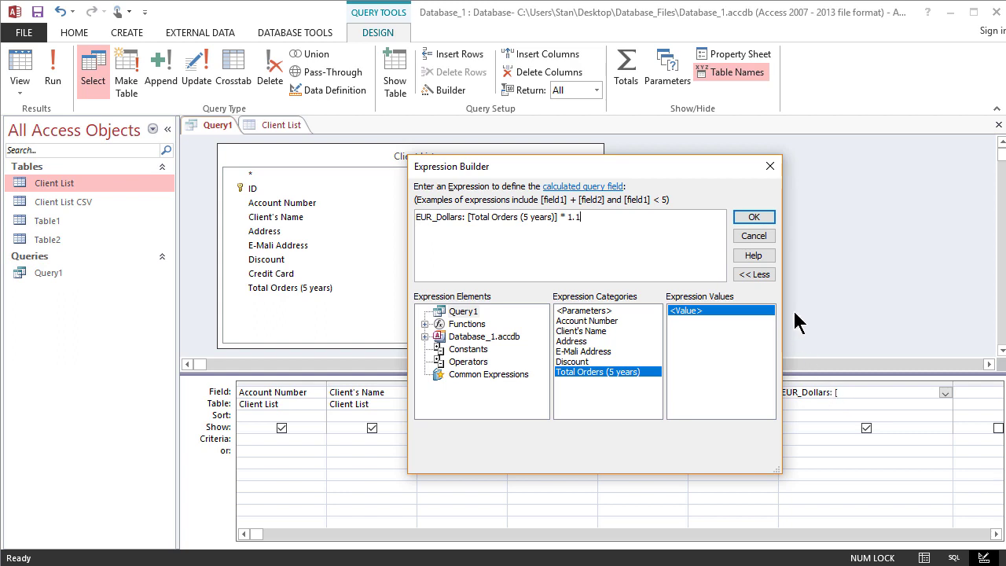
{"action": "left_click", "coordinate": [754, 217]}
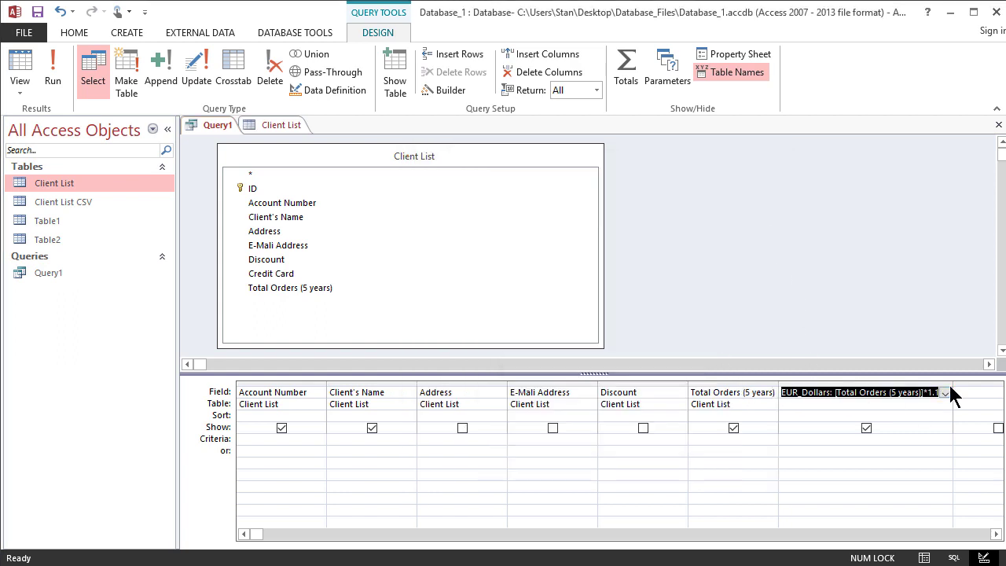
- Widen the EUR_Dollars design column to fit its whole expression and run the query
{"action": "left_click_drag", "start_coordinate": [952, 382], "coordinate": [996, 383]}
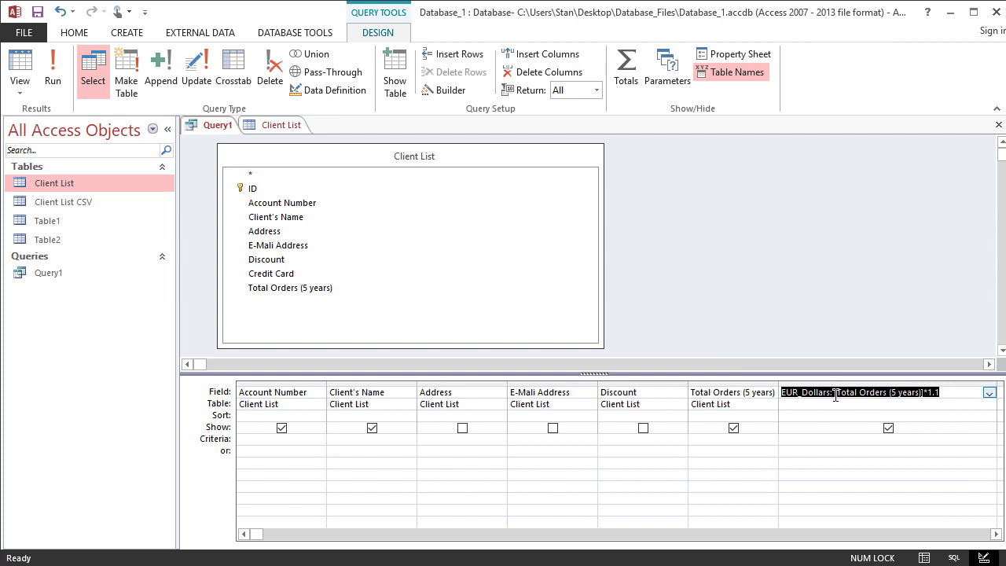
{"action": "left_click", "coordinate": [965, 394]}
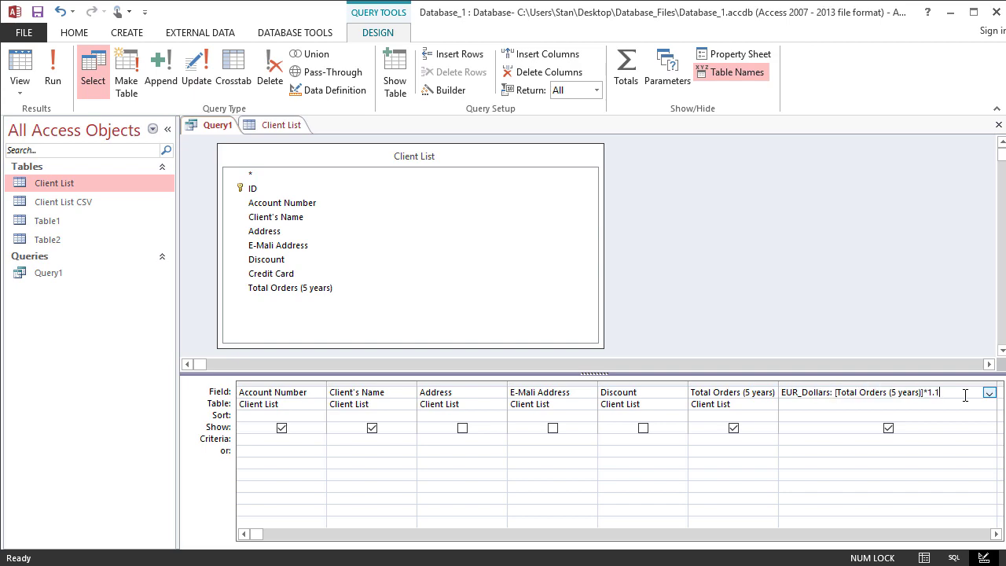
{"action": "left_click", "coordinate": [59, 72]}
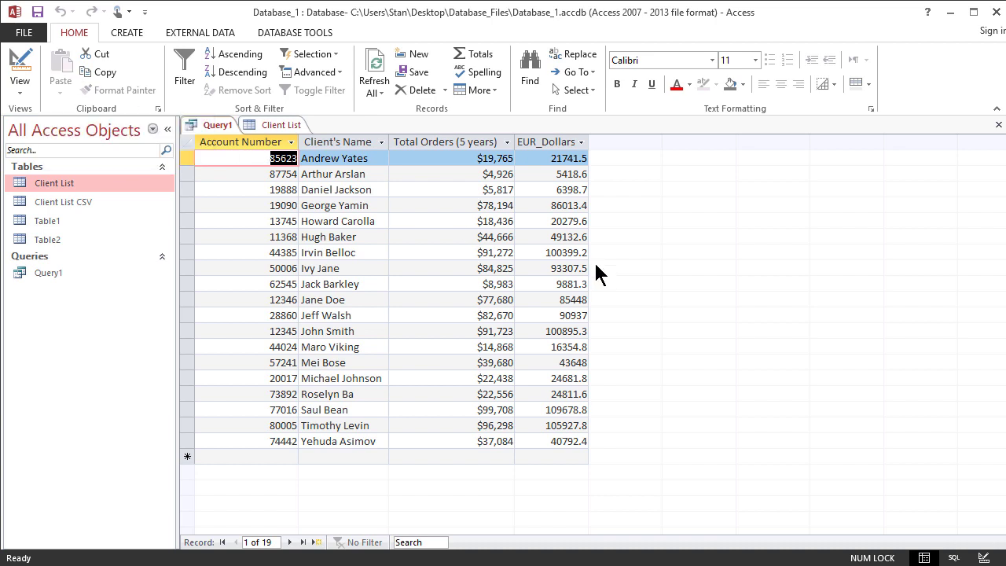
- Compare the Total Orders (5 years) values with the calculated EUR_Dollars values in the query results
{"action": "left_click", "coordinate": [461, 157]}
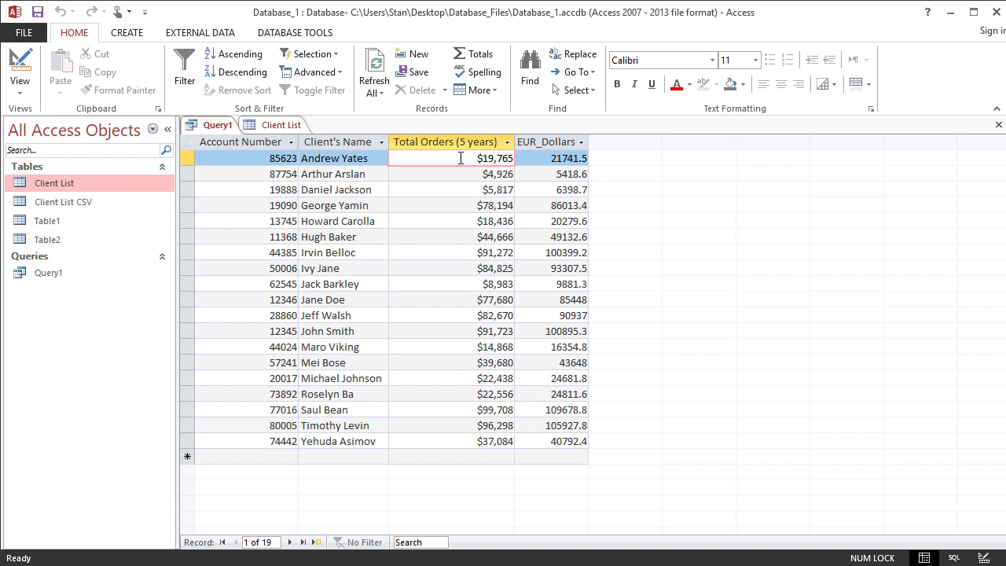
{"action": "left_click", "coordinate": [541, 162]}
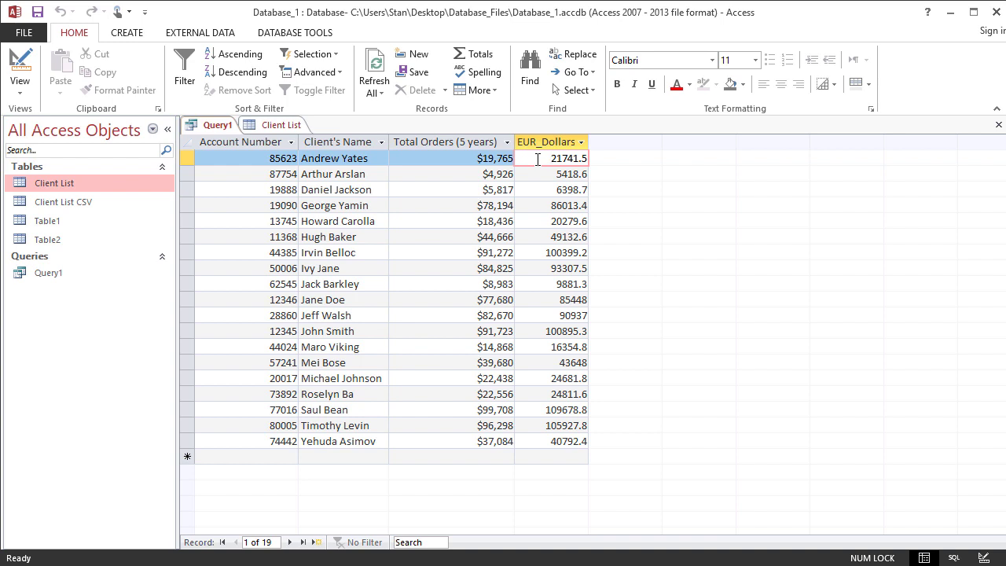
{"action": "left_click", "coordinate": [478, 143]}
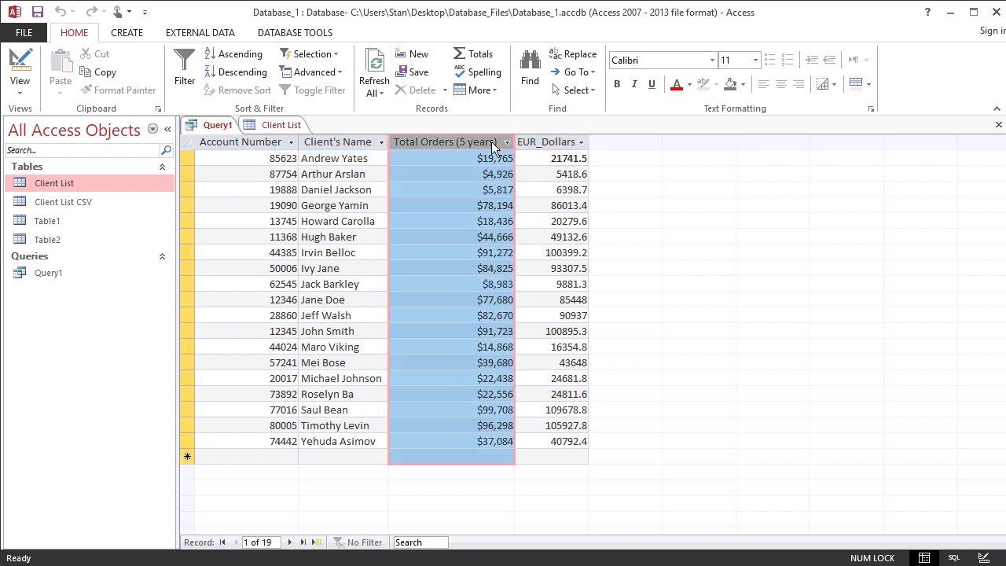
{"action": "left_click", "coordinate": [543, 143]}
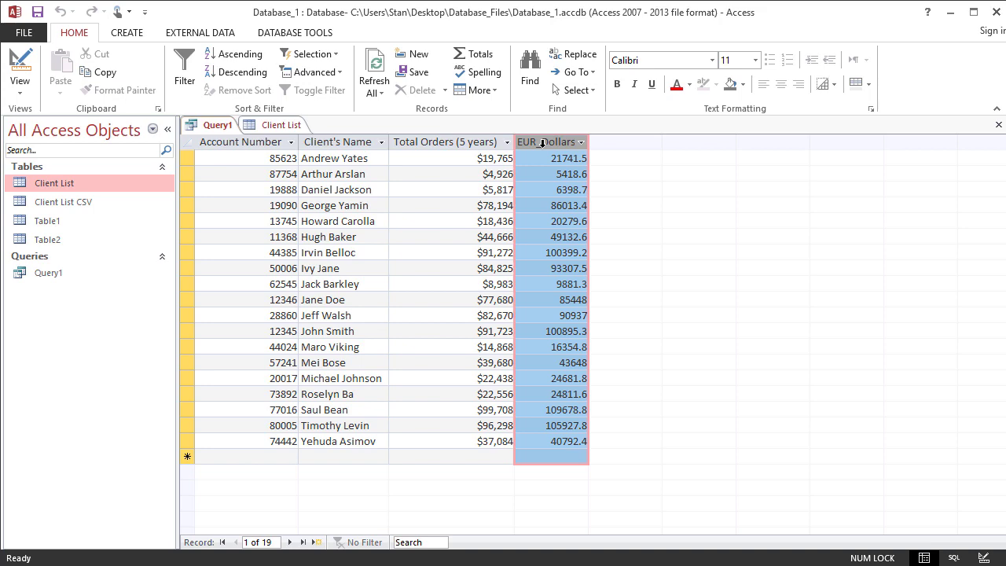
- Place the cursor in the EUR_Dollars criteria cell, rerun the query and sort the results by Total Orders (5 years) in ascending order
{"action": "left_click", "coordinate": [19, 67]}
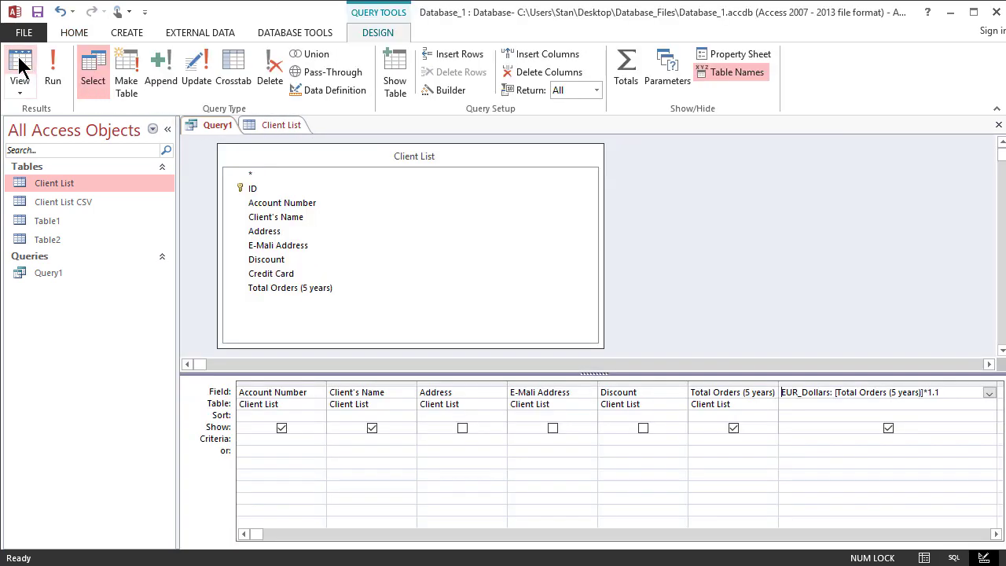
{"action": "left_click", "coordinate": [781, 448]}
{"action": "left_click", "coordinate": [803, 438]}
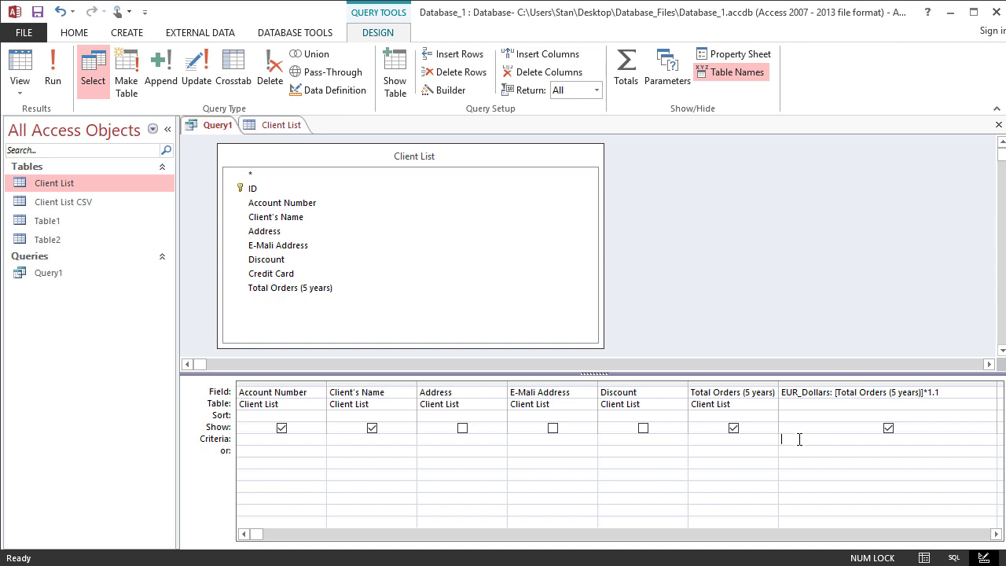
{"action": "left_click", "coordinate": [55, 65]}
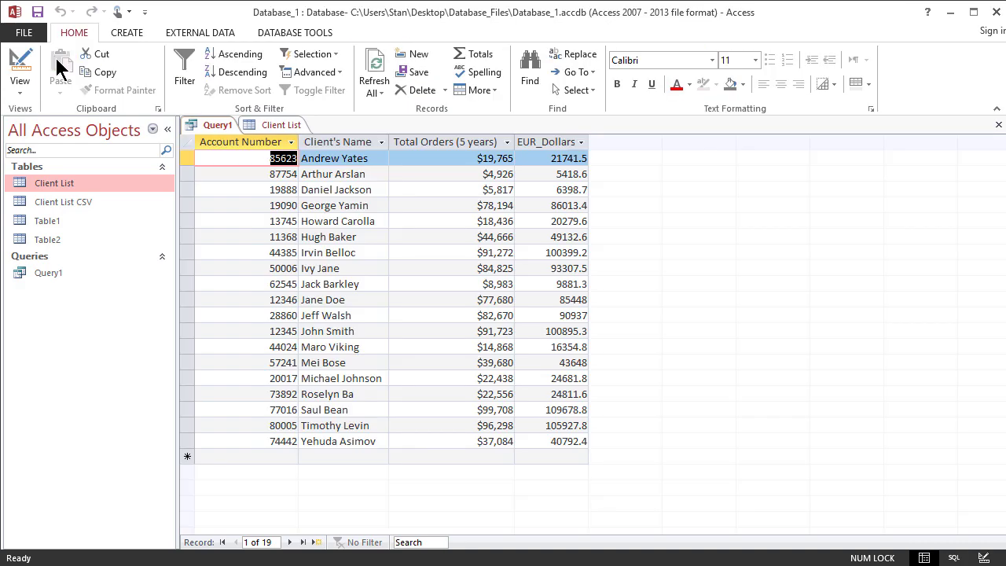
{"action": "left_click", "coordinate": [458, 145]}
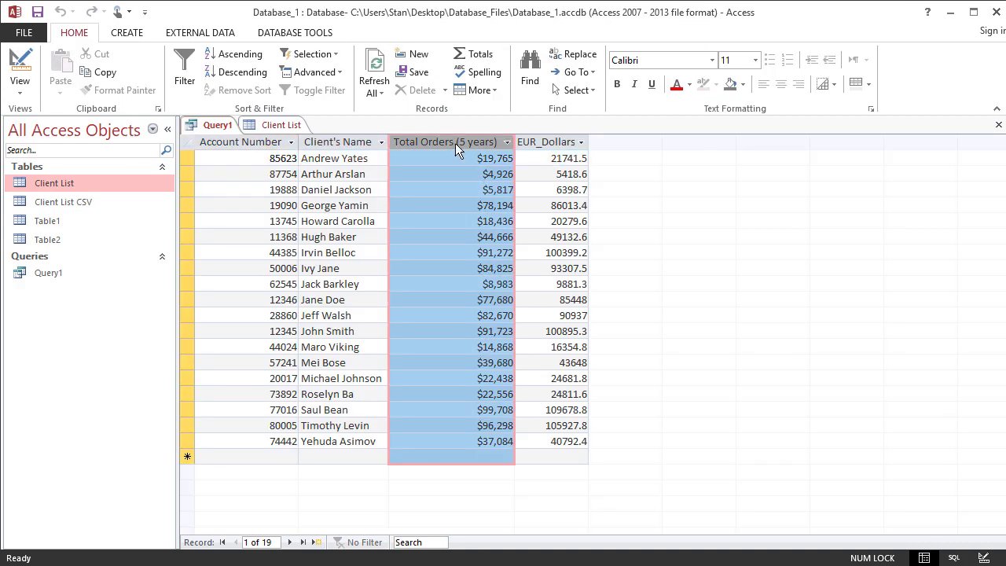
{"action": "left_click", "coordinate": [228, 53]}
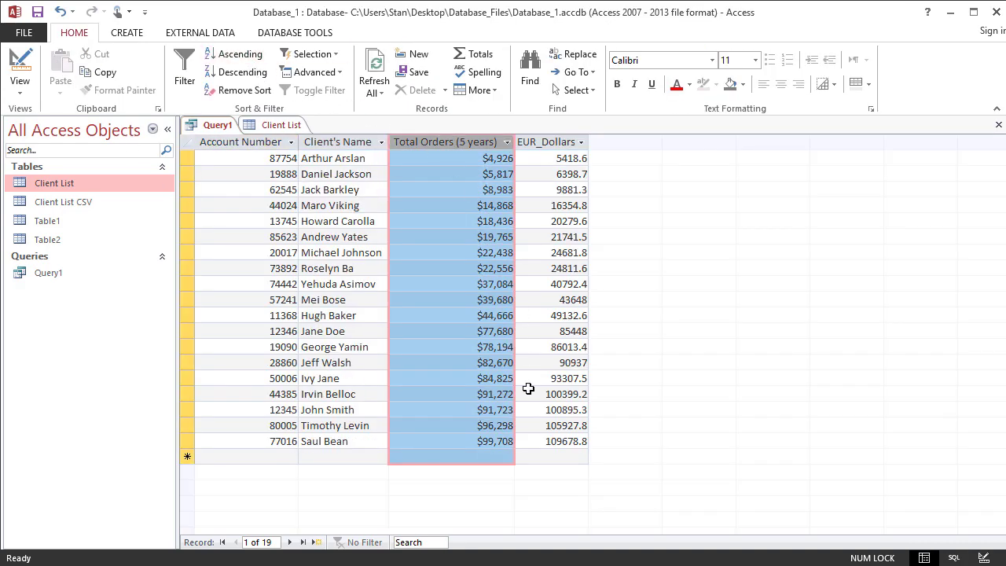
- Examine the Total Orders (5 years) and EUR_Dollars values of the last record in the sorted results
{"action": "left_click", "coordinate": [462, 441]}
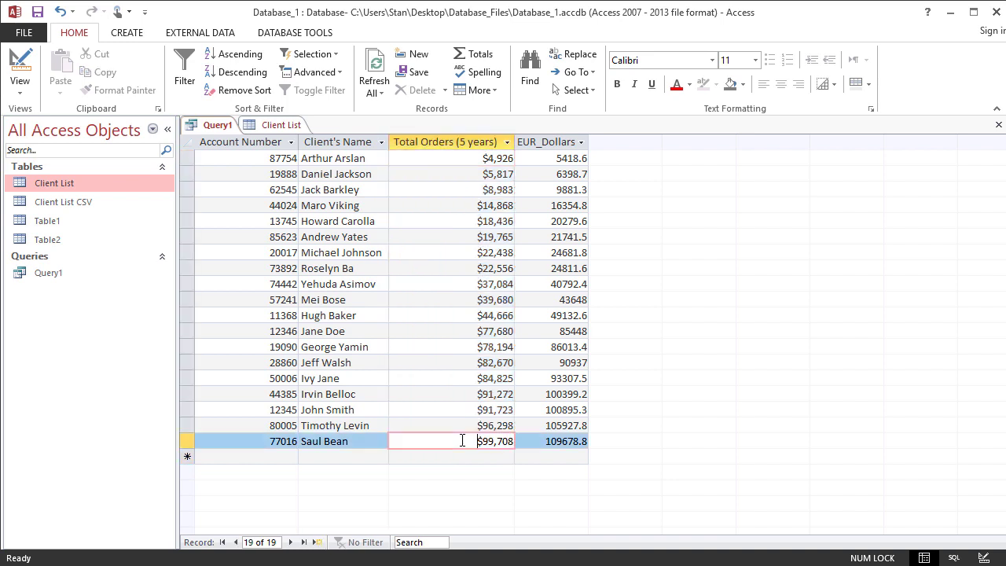
{"action": "left_click", "coordinate": [542, 445]}
{"action": "left_click", "coordinate": [534, 443]}
{"action": "left_click_drag", "start_coordinate": [534, 443], "coordinate": [591, 447]}
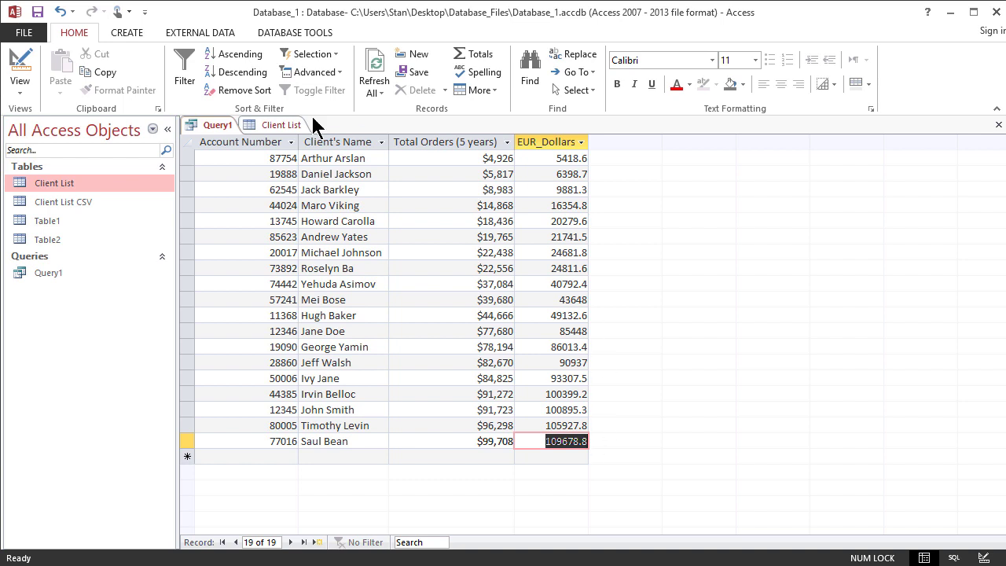
- Add the criterion >100000 to the EUR_Dollars field, run the query and fit the EUR_Dollars result column to its contents
{"action": "left_click", "coordinate": [23, 63]}
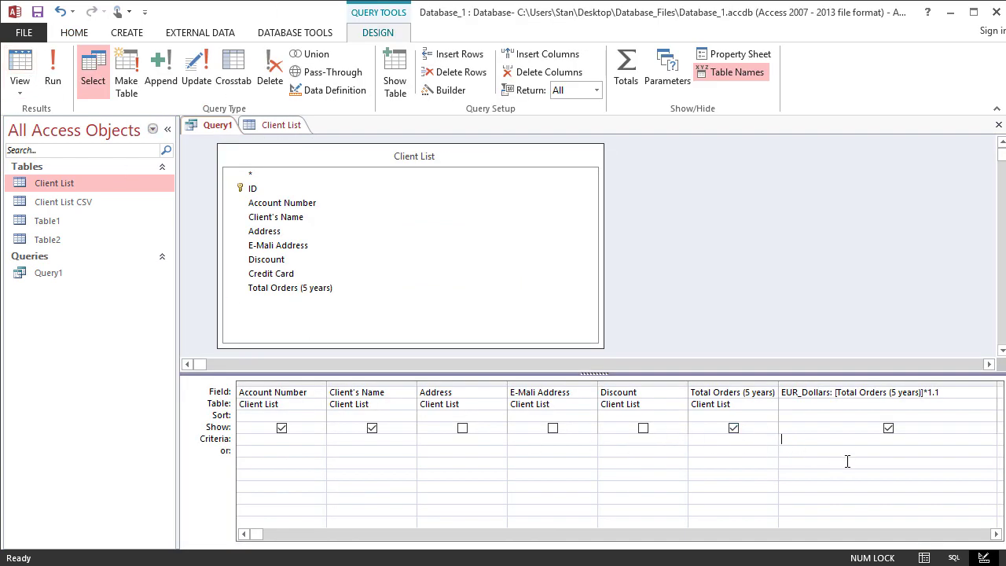
{"action": "type", "text": ">100000"}
{"action": "left_click", "coordinate": [52, 69]}
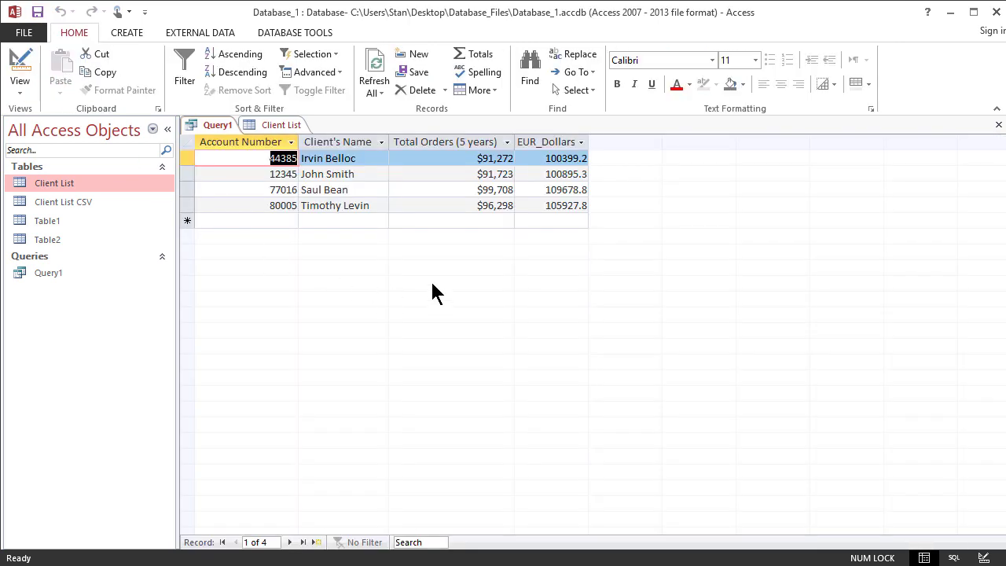
{"action": "double_click", "coordinate": [588, 142]}
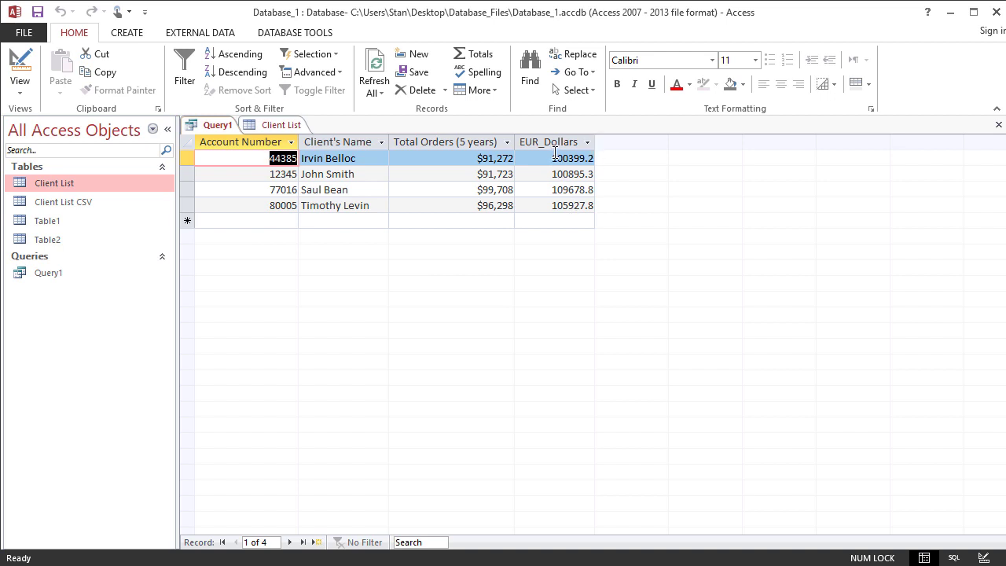